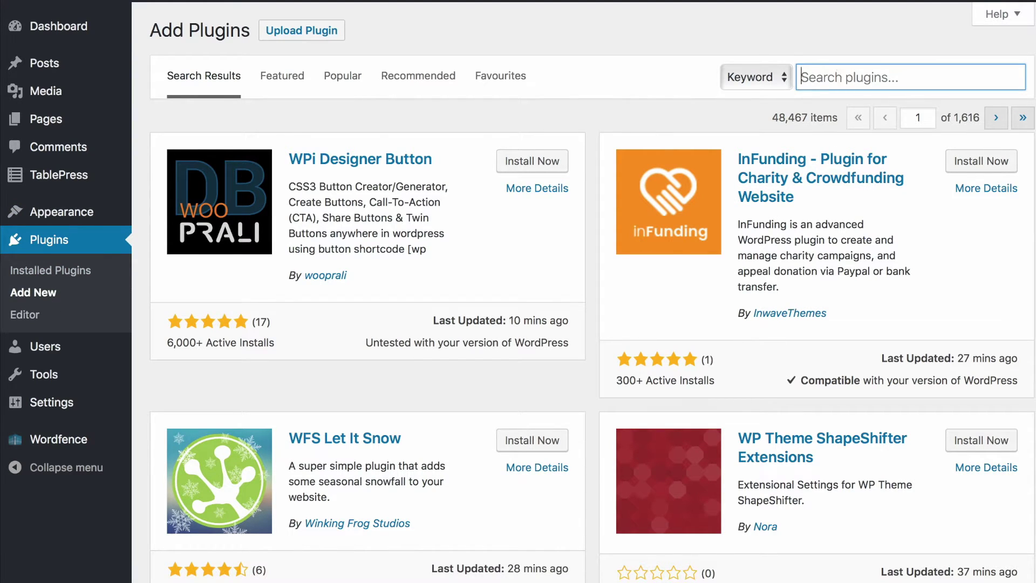
Search the plugin directory for "tablepress" and open the TablePress list of all tables
type("tablepress")
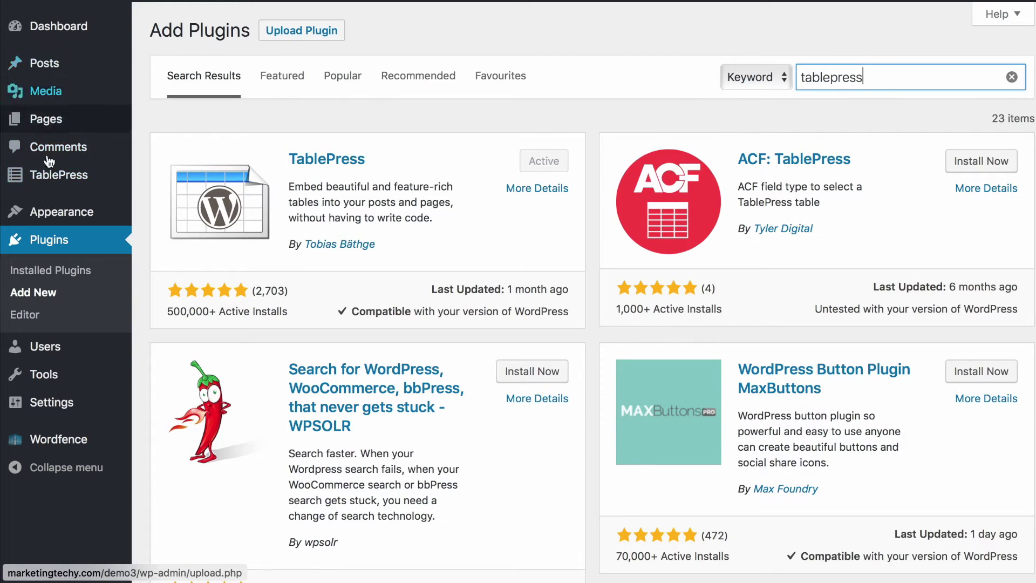
mouse_move(56, 182)
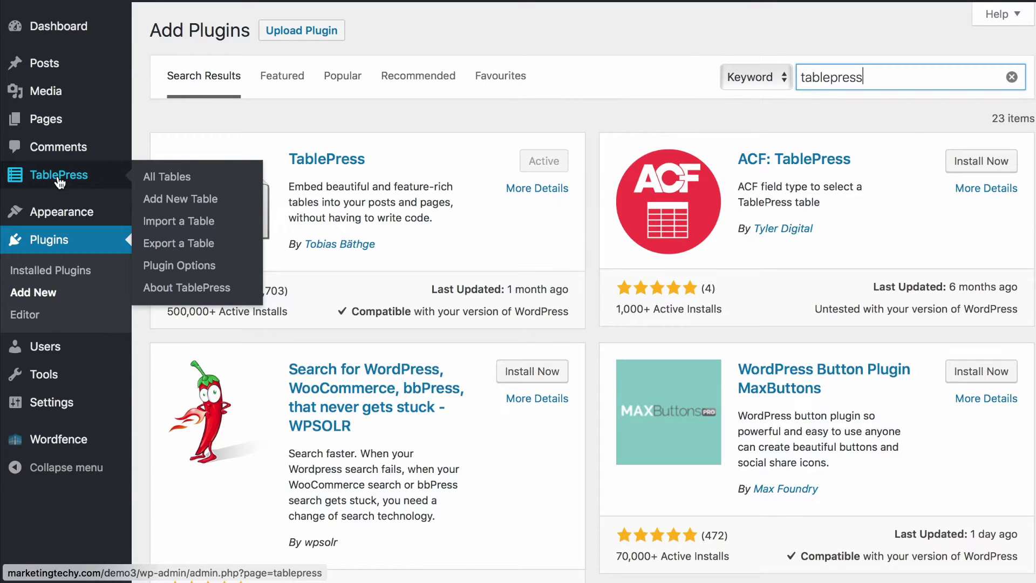
left_click(254, 149)
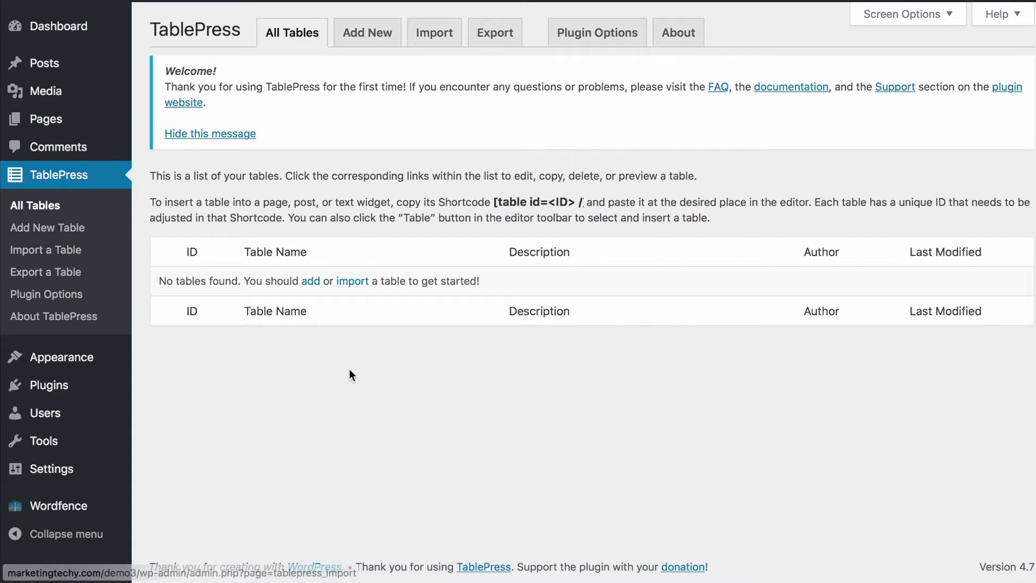
Start a new table named "Pricing 2017" with the description "My pricing Table"
left_click(311, 283)
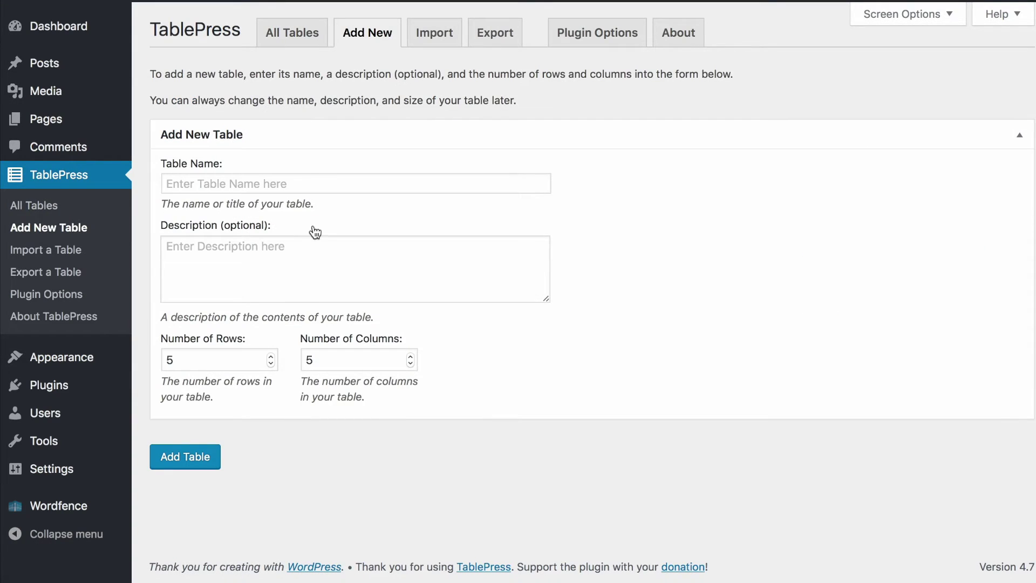
left_click(315, 185)
type("Pr")
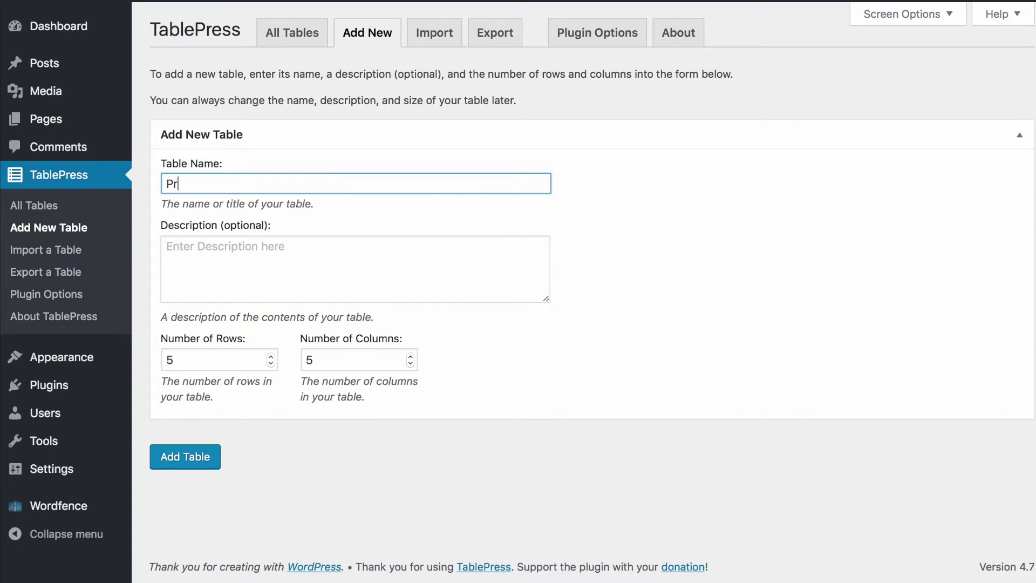
type("icing 2017")
left_click(286, 249)
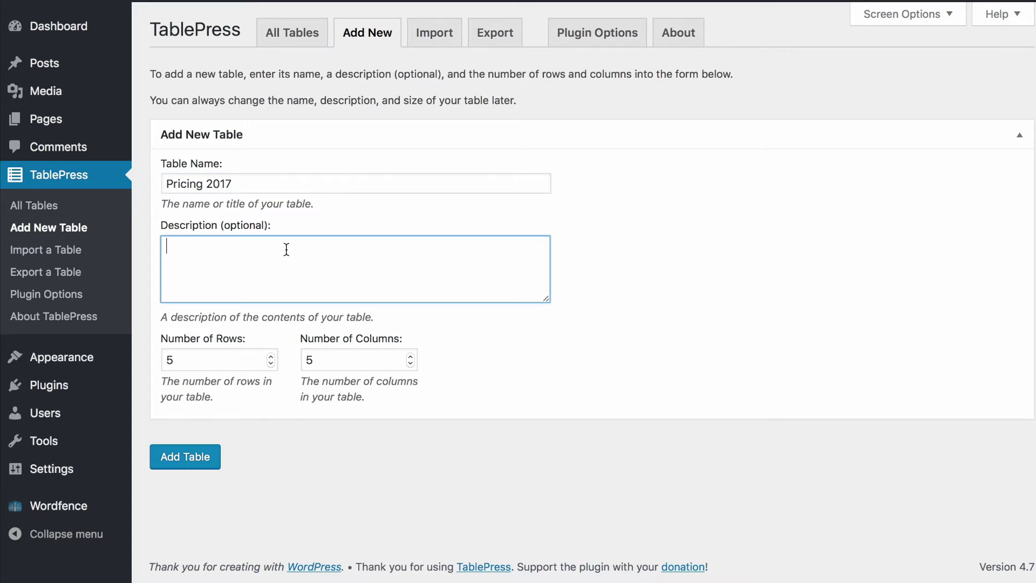
type("My pricing Table")
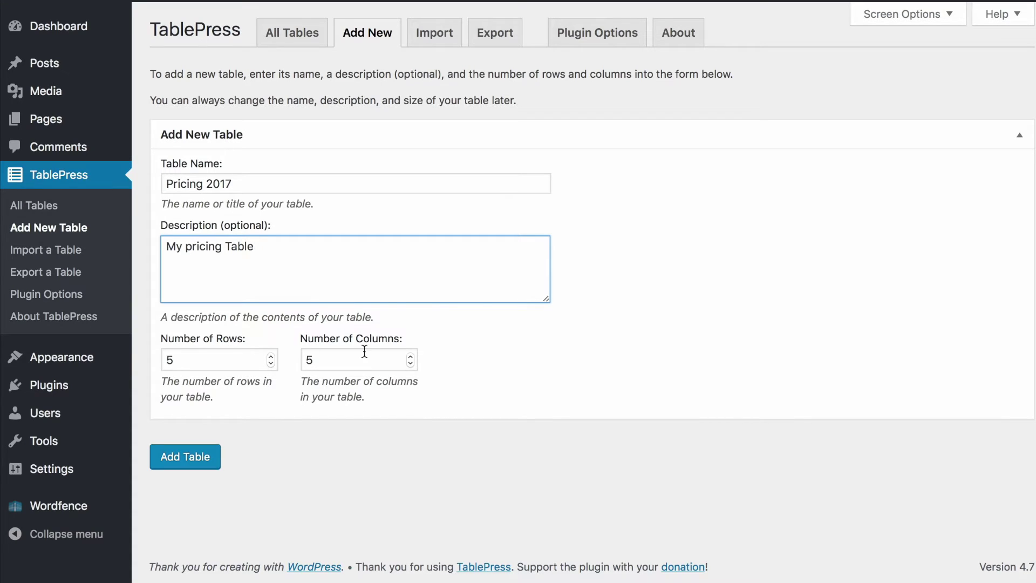
Set the new table to 4 rows and 2 columns and add it
left_click(411, 366)
left_click(411, 366)
left_click(411, 366)
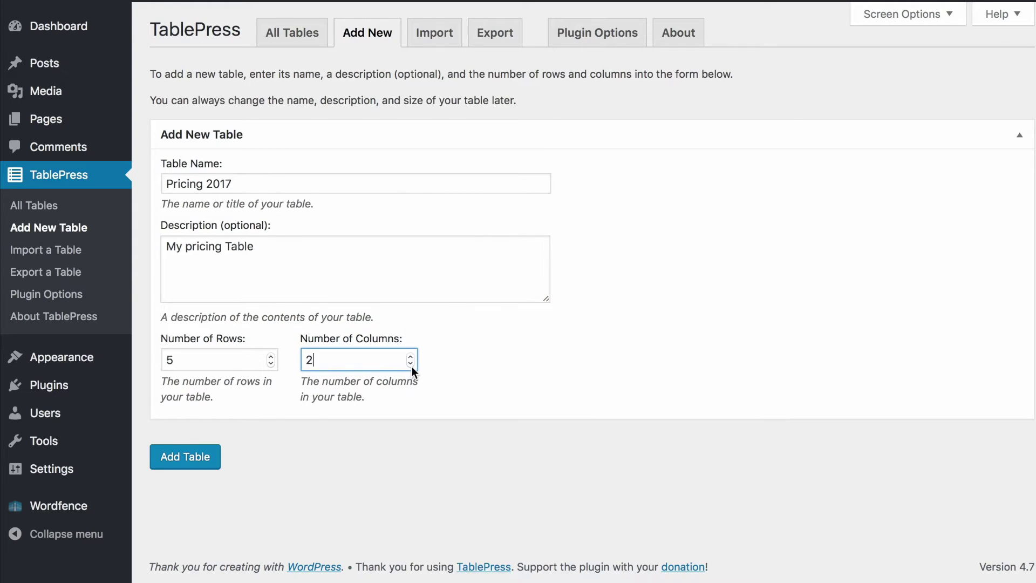
left_click(271, 365)
left_click(270, 364)
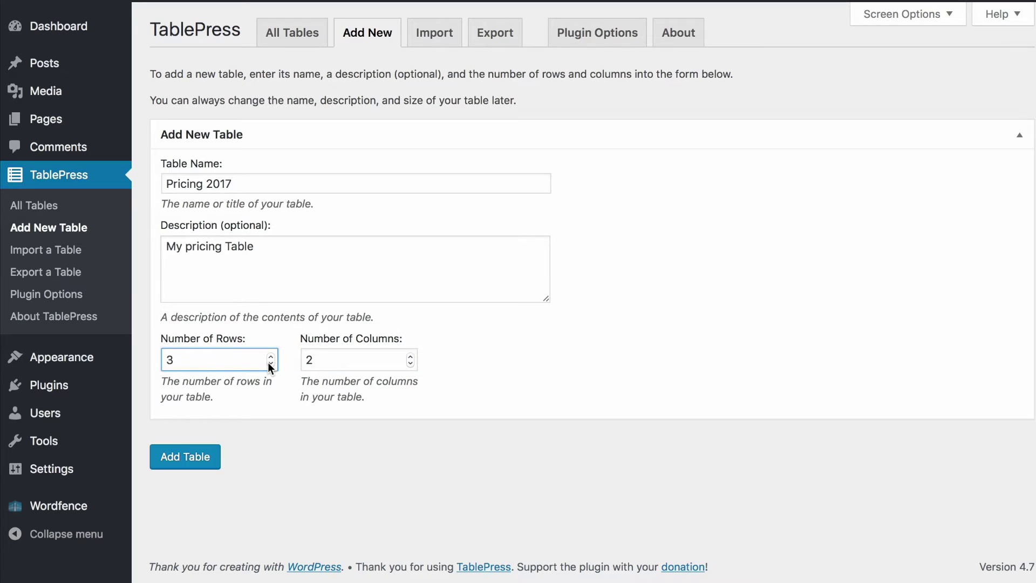
left_click(271, 356)
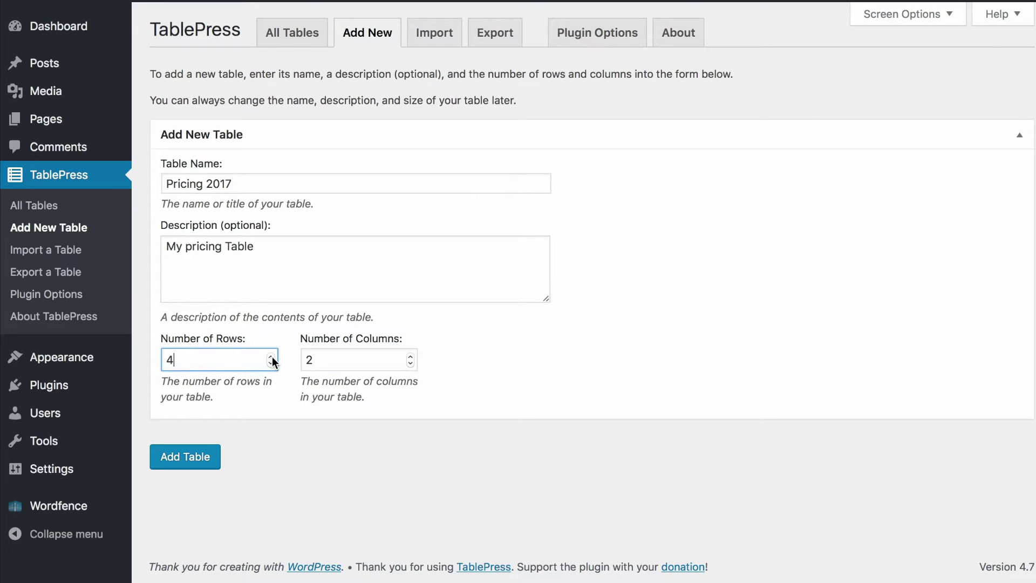
left_click(190, 462)
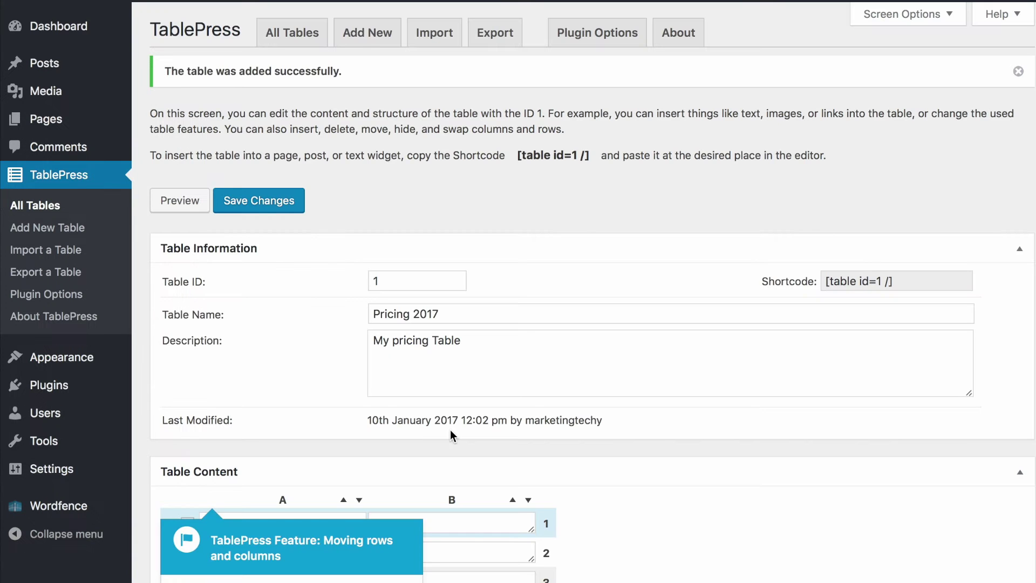
Dismiss the feature tip and fill the table's first row with the headings "Item" and "Price"
scroll(330, 363, "down", 2)
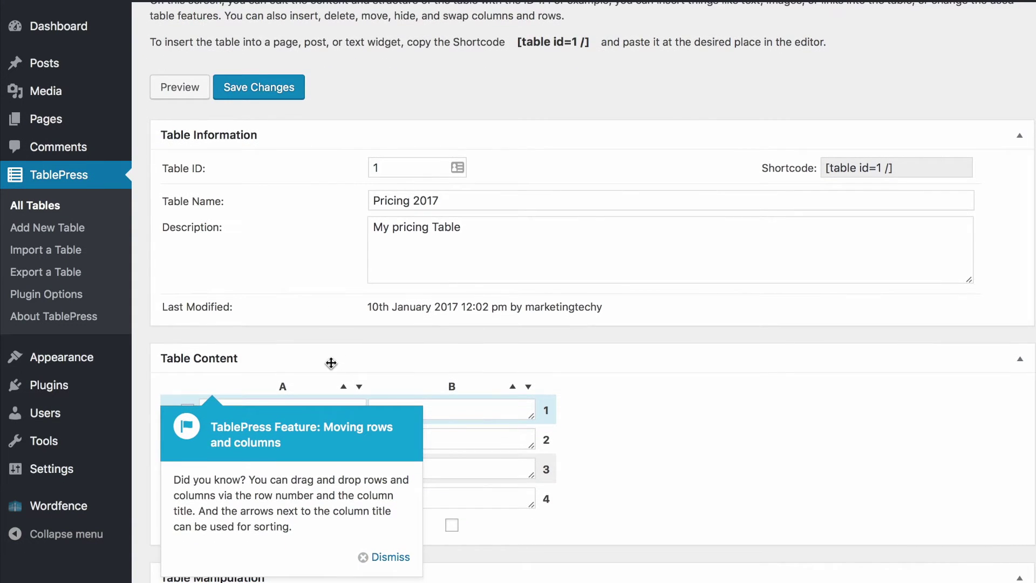
scroll(331, 362, "down", 3)
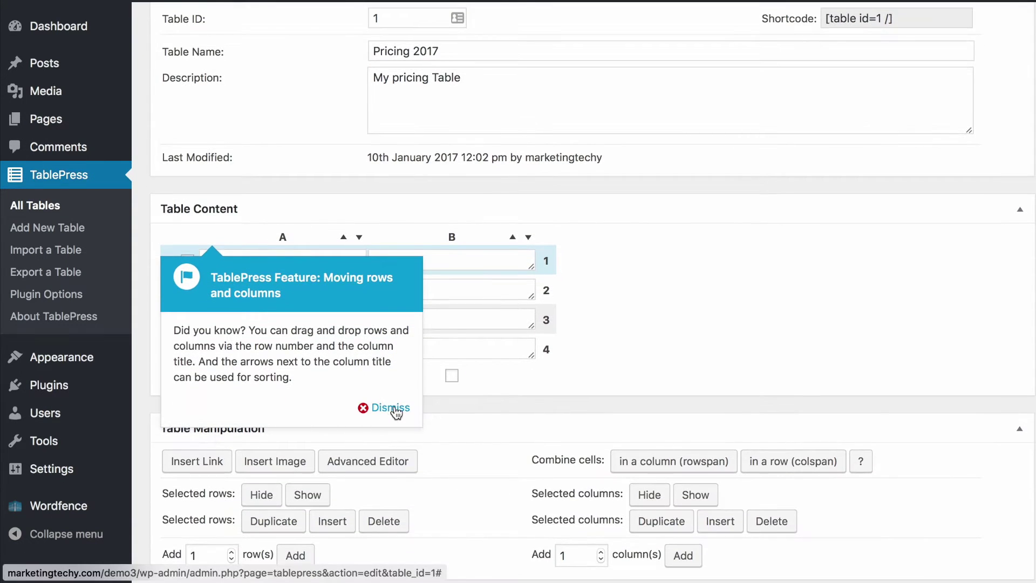
left_click(390, 408)
left_click(324, 262)
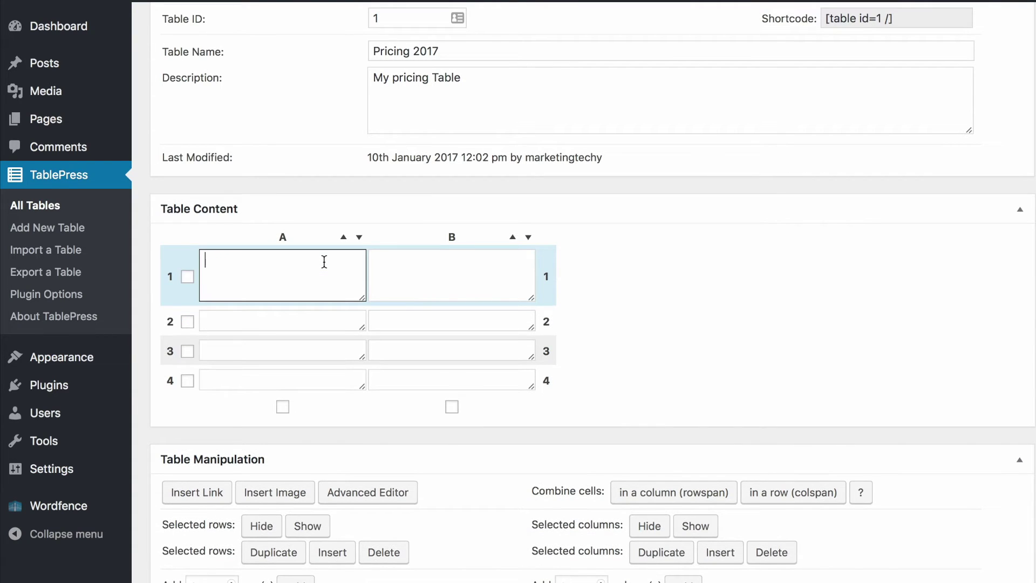
type("Item")
left_click(418, 274)
type("Price")
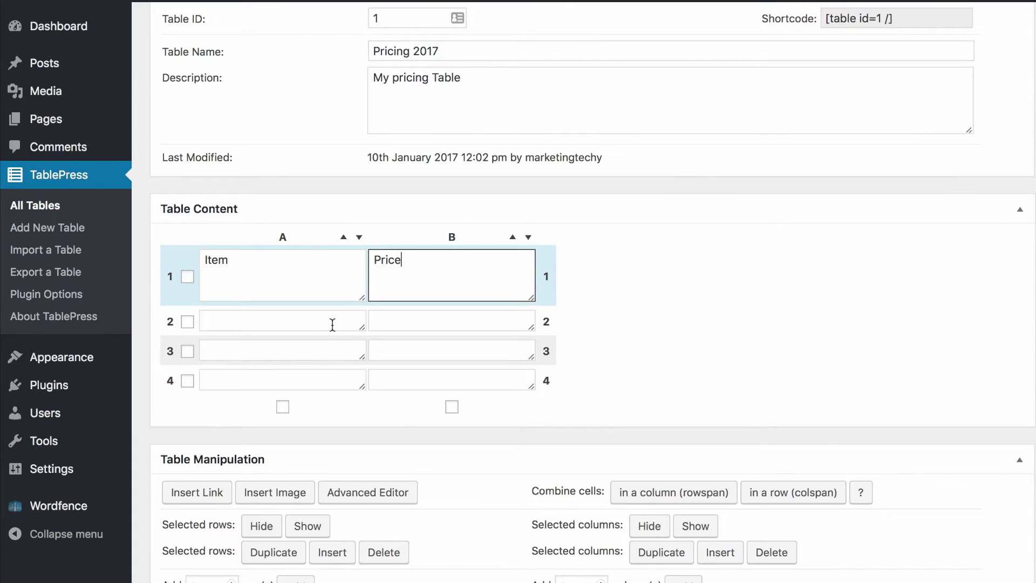
Fill row 2 of the table with "Item 1" and the price "R100"
left_click(306, 323)
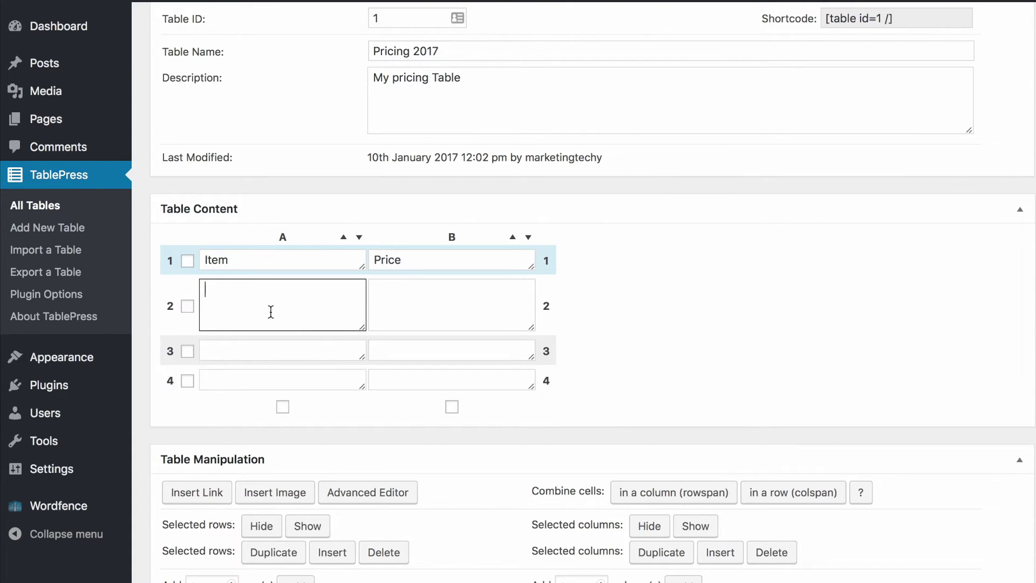
type("Item 1")
left_click(459, 314)
type("R100")
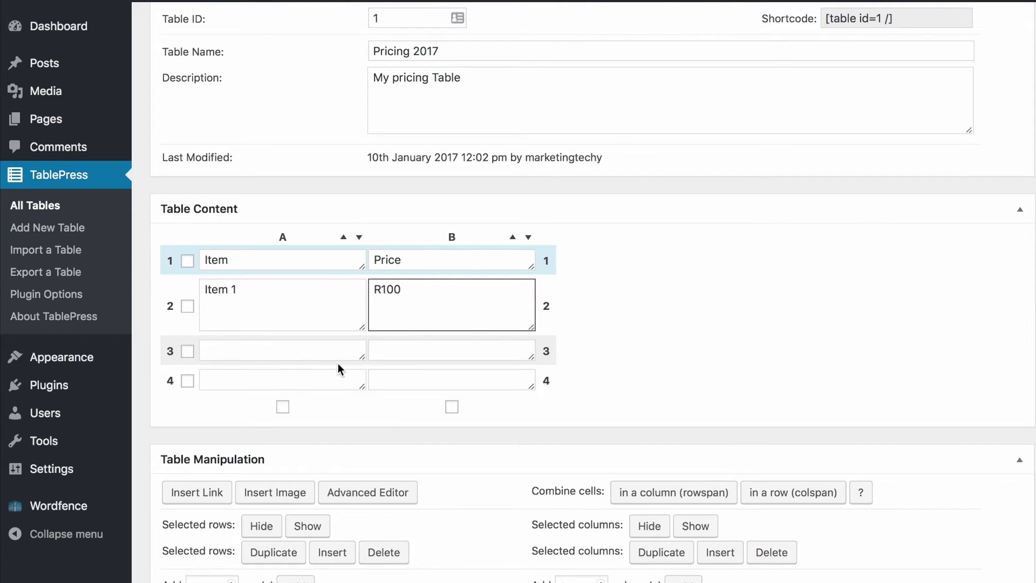
Fill row 3 with "Item 2" and "R55", and row 4 with "Item 3" and "R300"
left_click(326, 351)
type("Item 2")
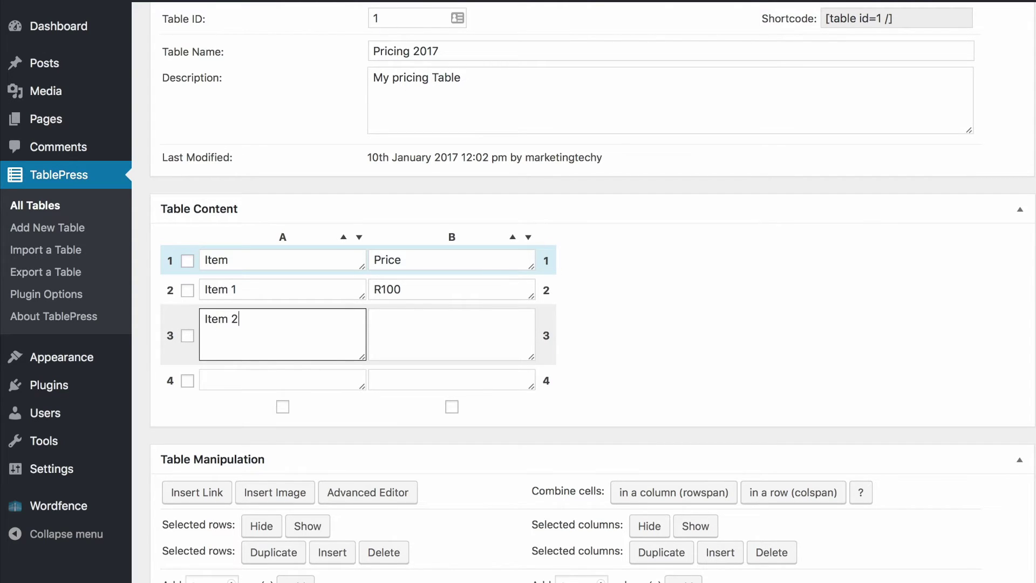
left_click(459, 343)
type("R55")
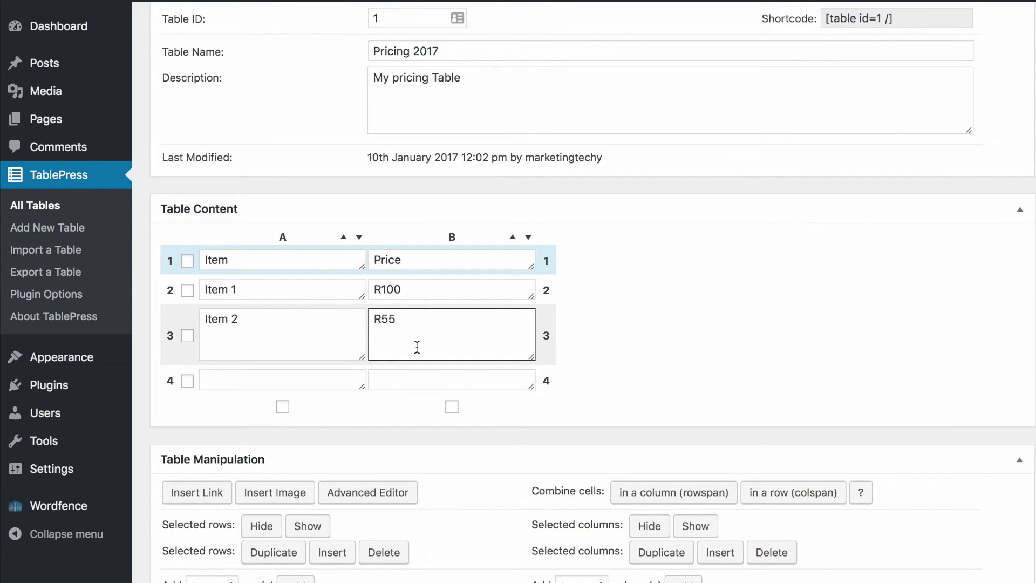
left_click(321, 380)
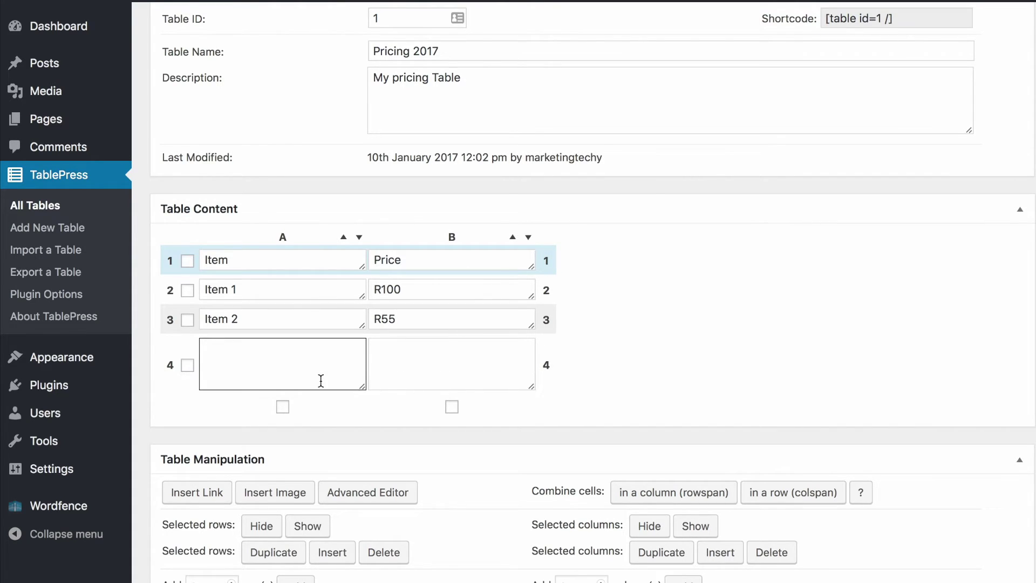
type("Item 3")
left_click(455, 372)
type("R300")
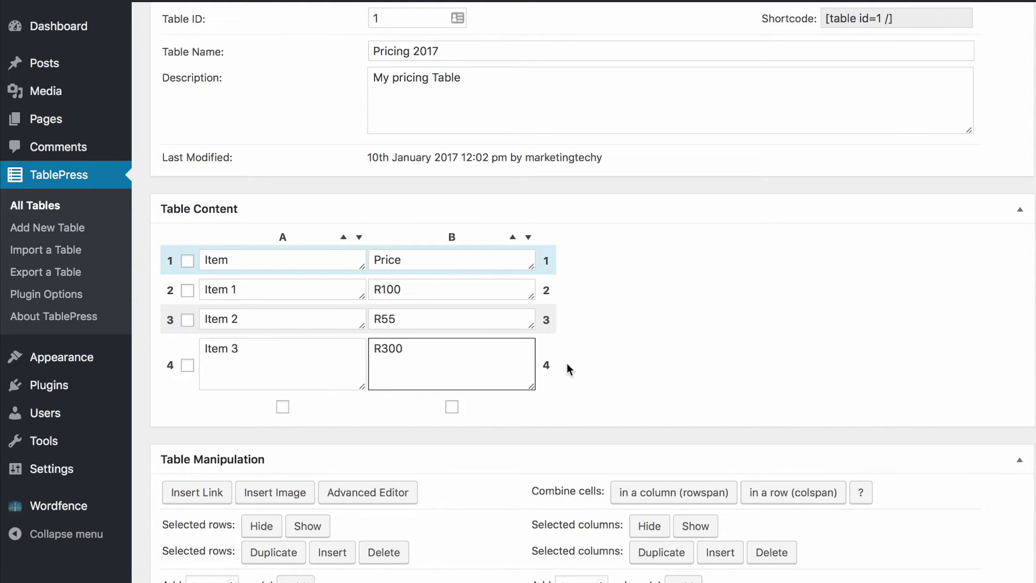
left_click(660, 355)
Examine the table manipulation options for rows and columns, trying out the selection boxes of row 2 and column A
scroll(660, 355, "down", 3)
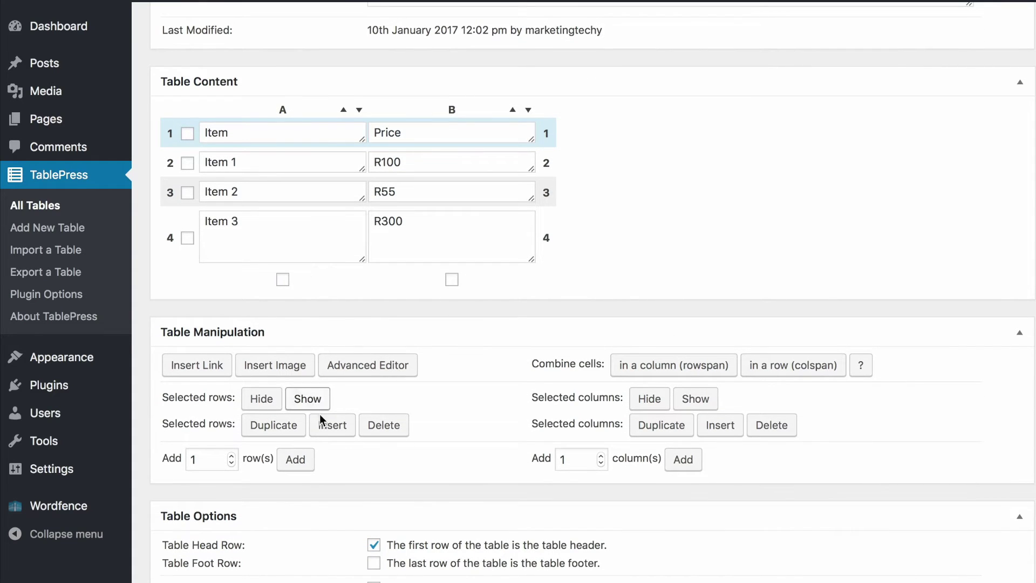
scroll(518, 405, "down", 2)
scroll(519, 404, "up", 2)
scroll(519, 403, "down", 3)
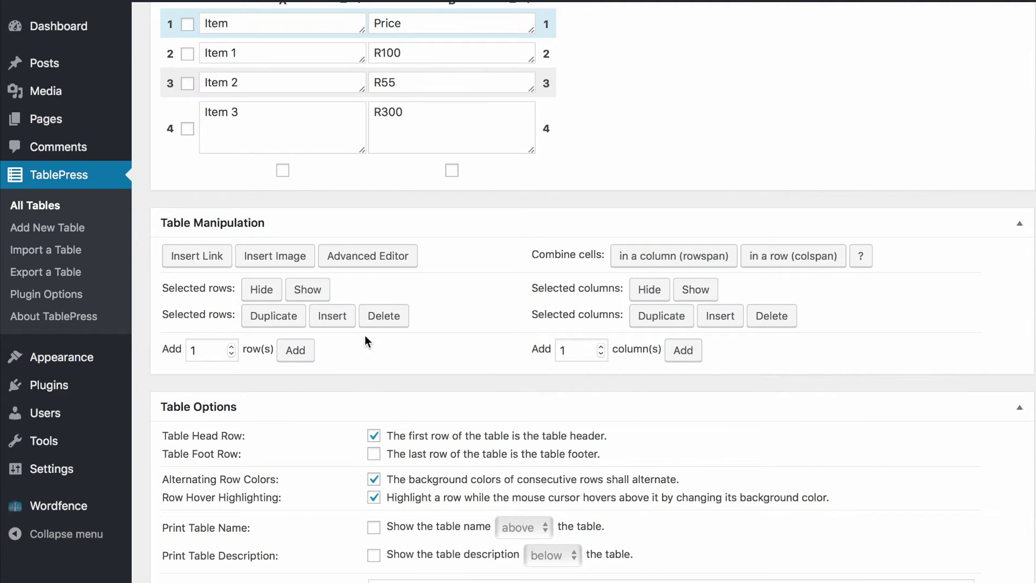
scroll(413, 270, "up", 1)
scroll(413, 272, "up", 1)
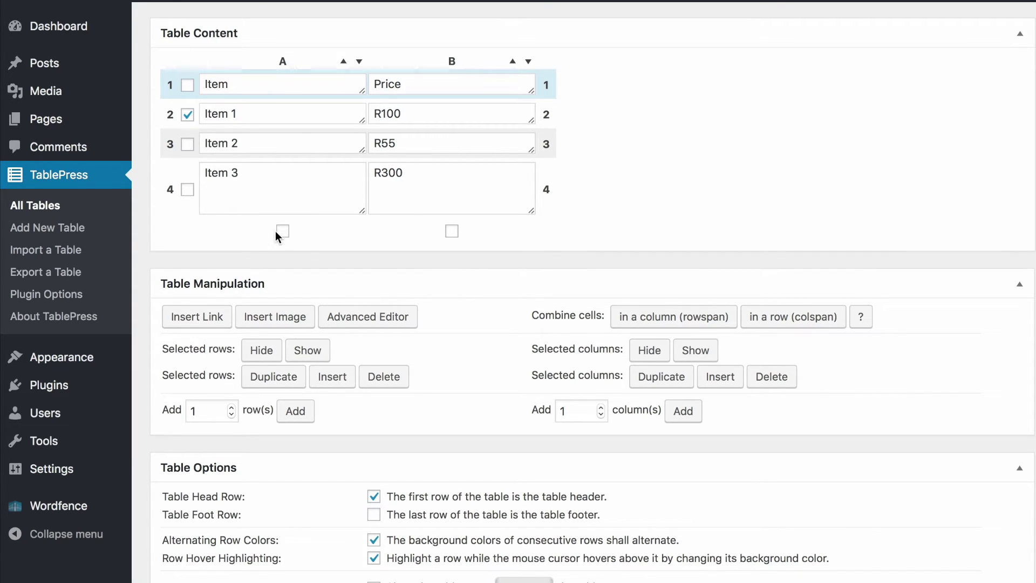
left_click(188, 114)
left_click(282, 231)
scroll(461, 335, "down", 3)
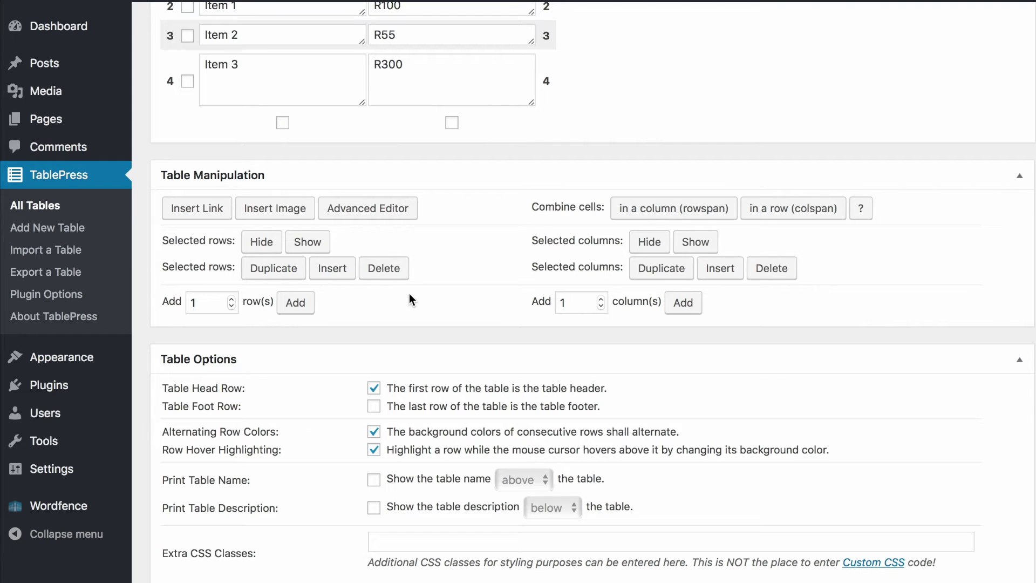
scroll(409, 293, "down", 1)
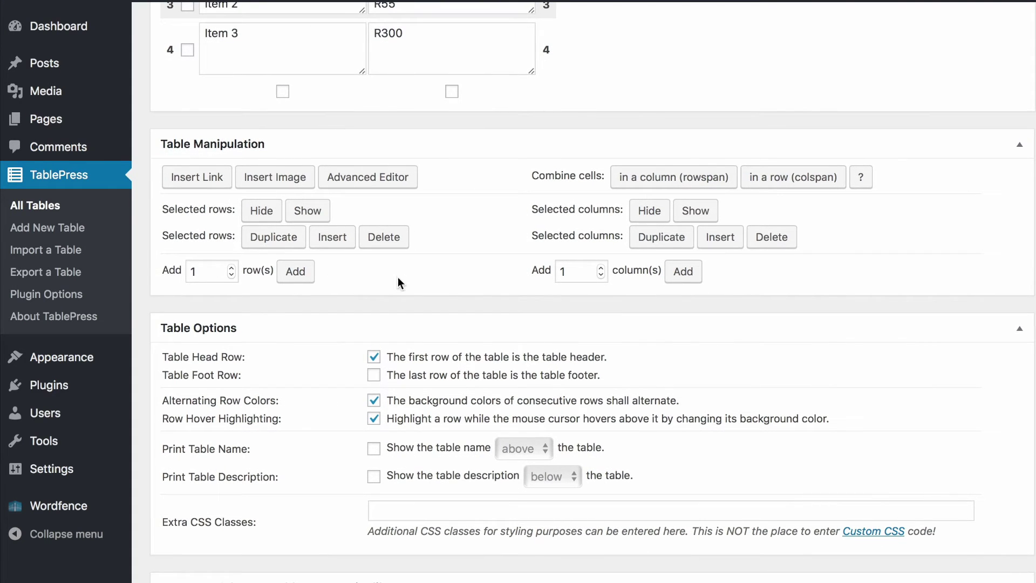
Examine the table options and the DataTables features available for the pricing table
scroll(374, 291, "down", 3)
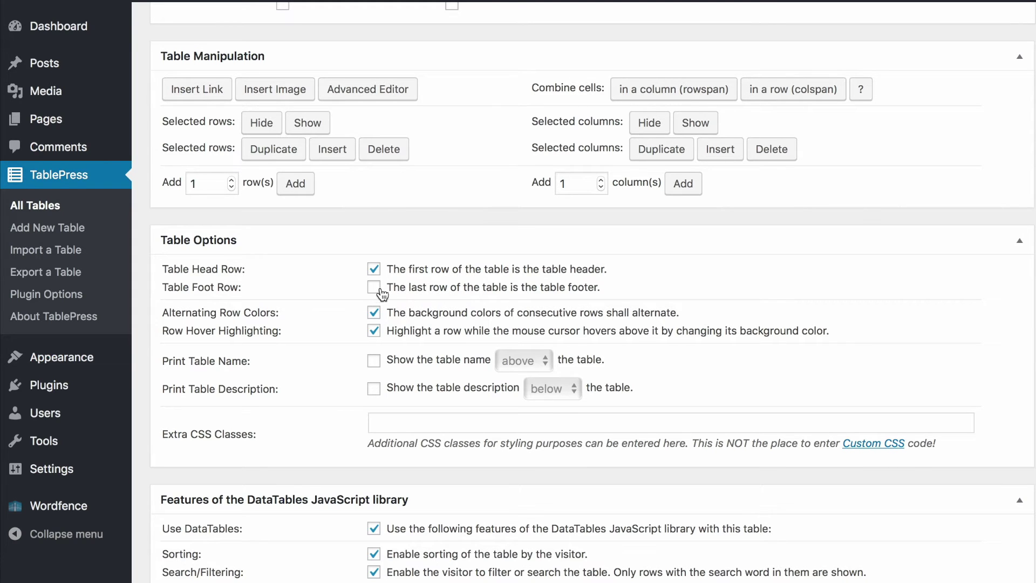
scroll(324, 313, "down", 3)
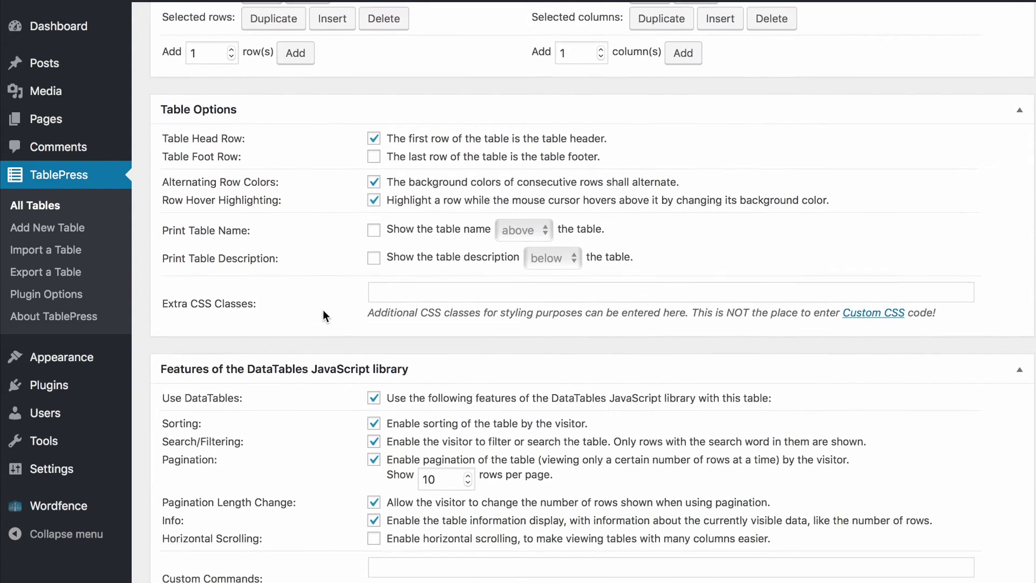
scroll(309, 218, "down", 1)
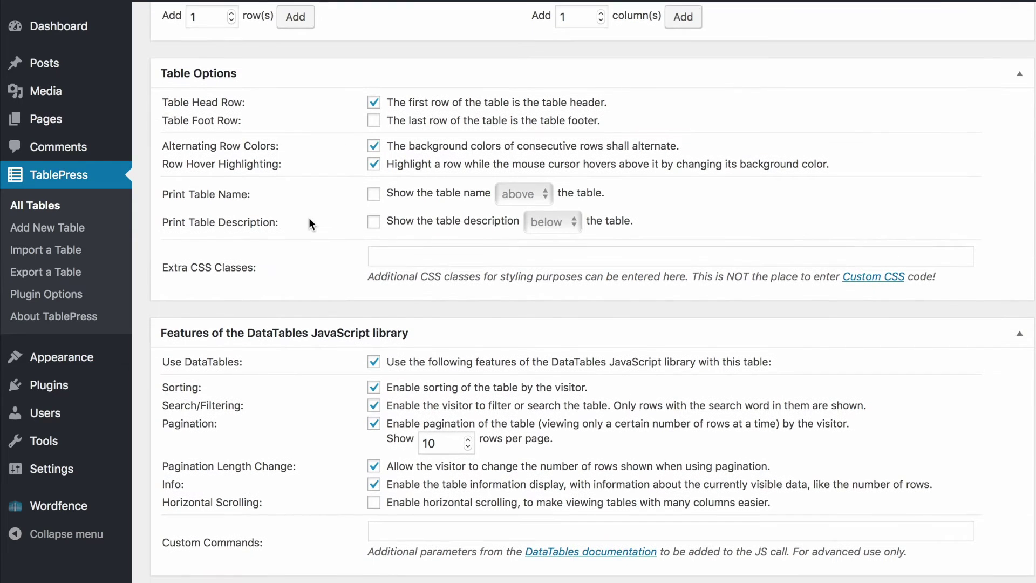
scroll(324, 260, "down", 1)
scroll(327, 188, "down", 1)
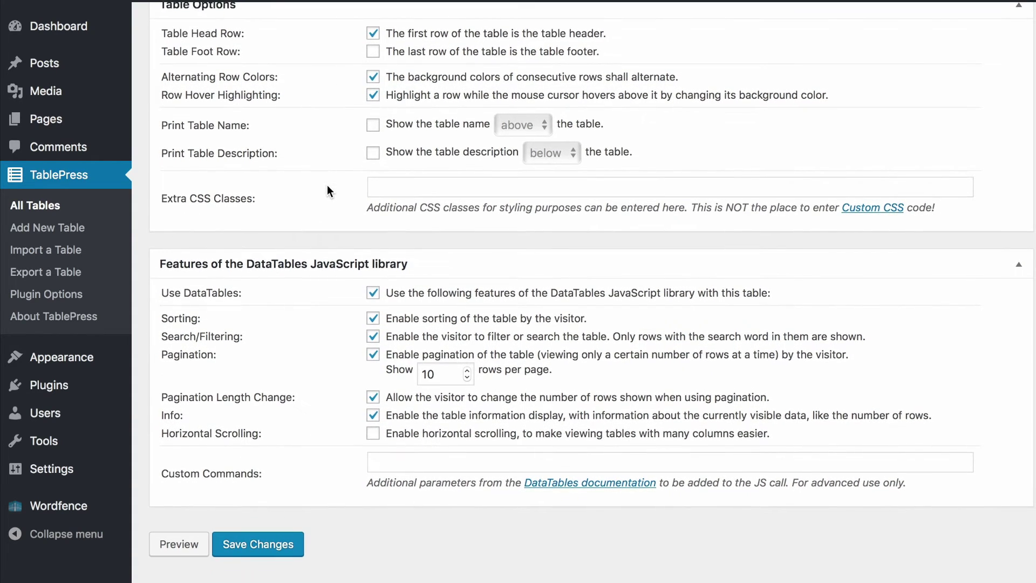
scroll(327, 185, "down", 1)
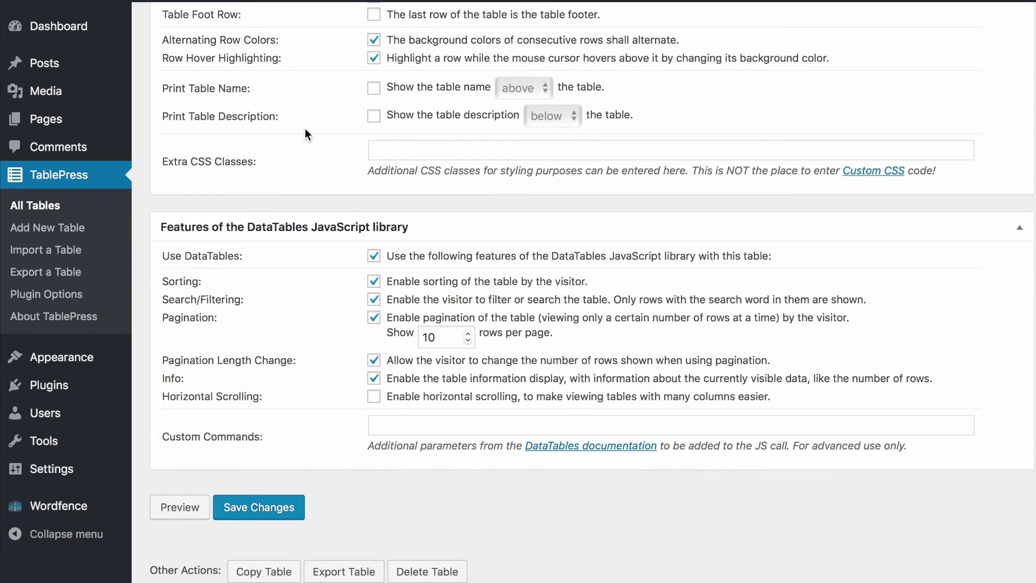
scroll(305, 129, "down", 1)
scroll(305, 130, "down", 1)
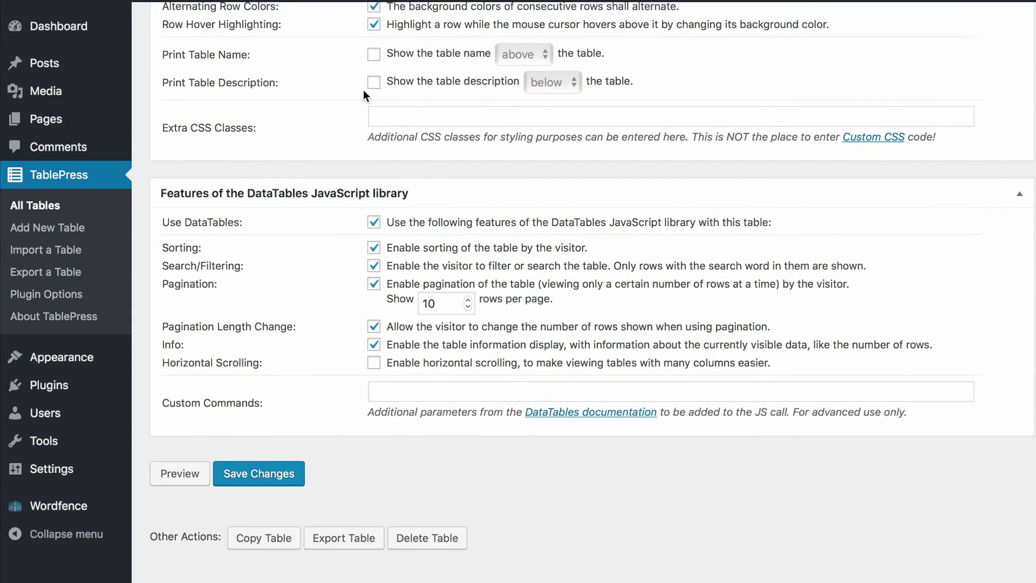
Enable showing the table name above and the description below the table, and save the changes
scroll(325, 116, "up", 1)
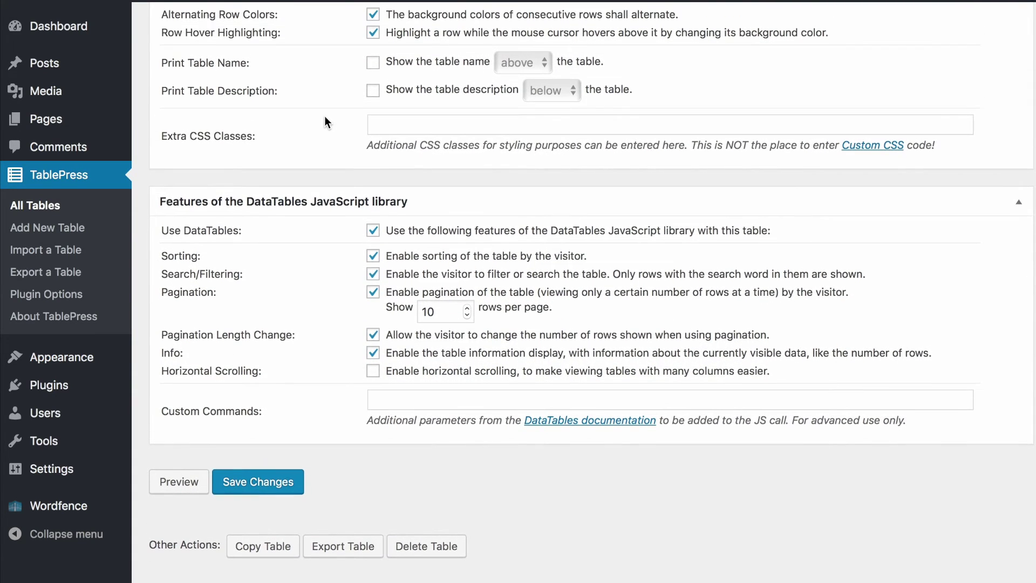
left_click(374, 66)
left_click(374, 95)
scroll(319, 120, "down", 1)
scroll(319, 120, "down", 2)
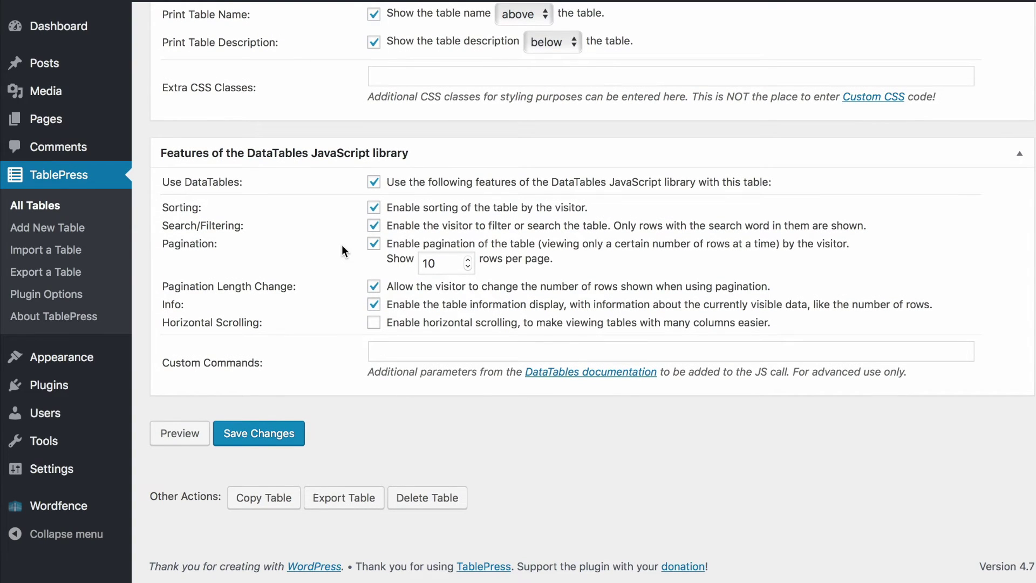
left_click(272, 447)
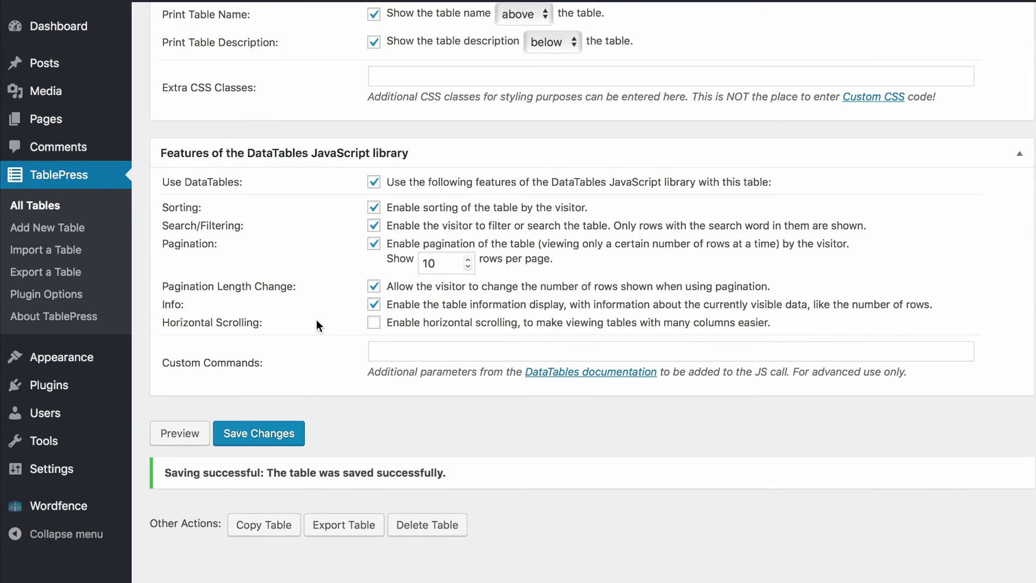
Create a new page with the title "Pricing"
scroll(316, 322, "down", 1)
scroll(316, 322, "up", 15)
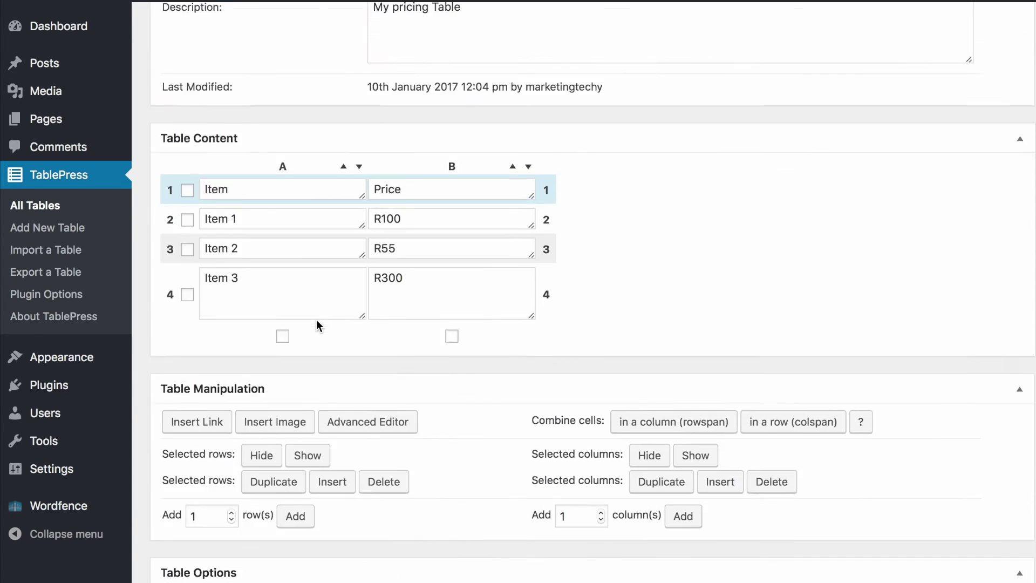
scroll(316, 322, "up", 6)
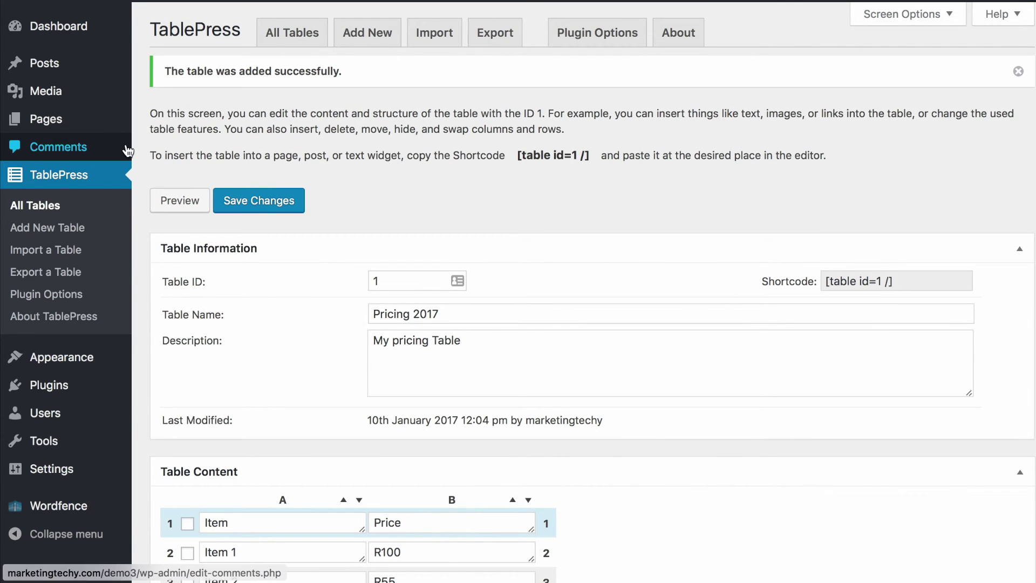
mouse_move(54, 124)
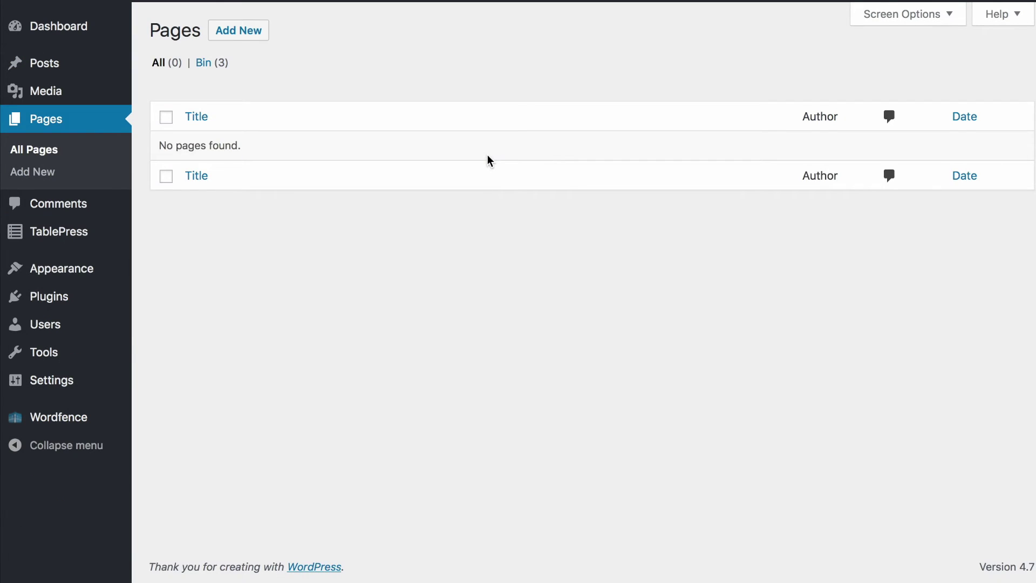
left_click(256, 36)
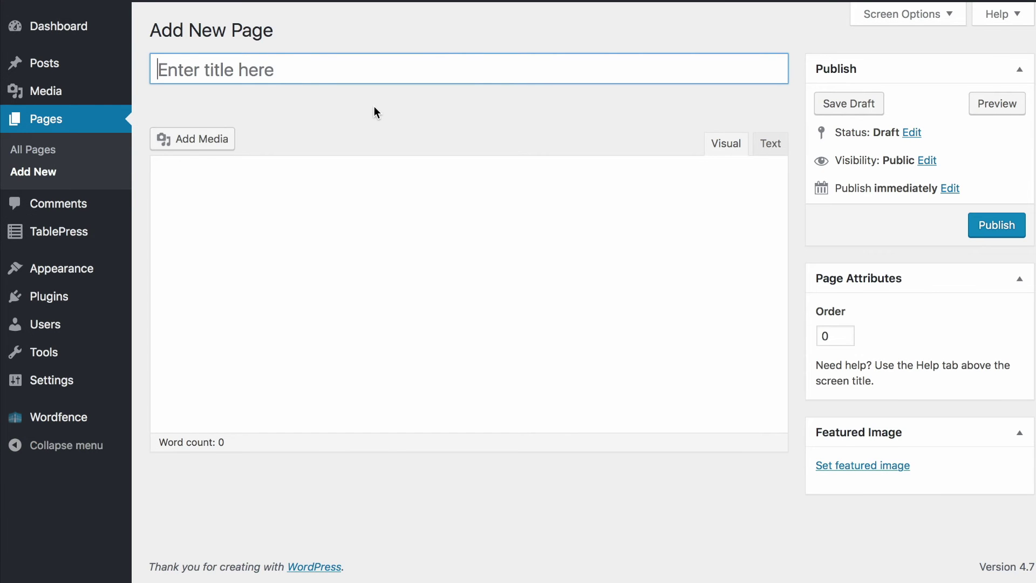
type("Pricing")
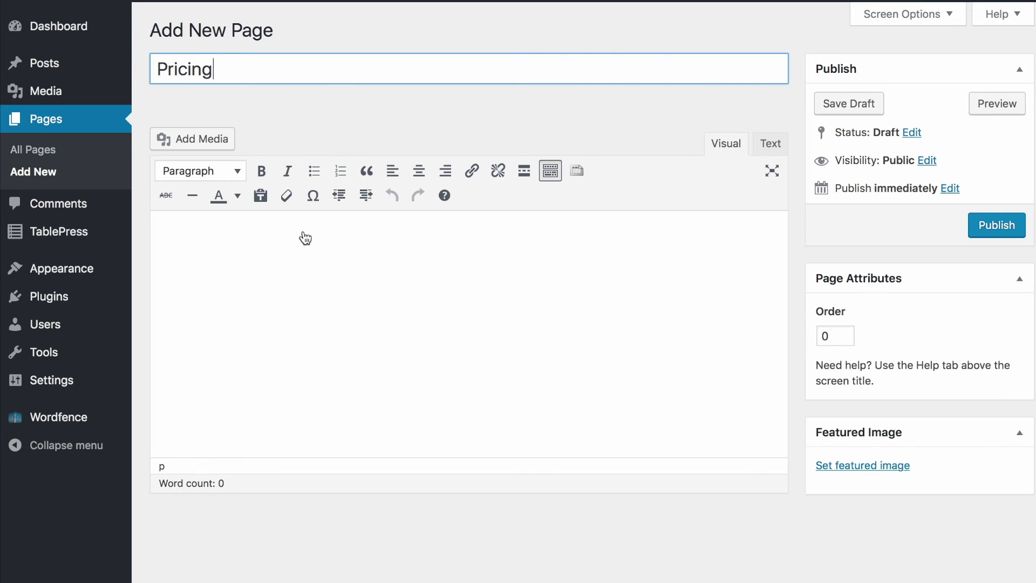
Write "This is our 2017 pricing:" in the page body as a Heading 1 and start a new paragraph below it
left_click(291, 252)
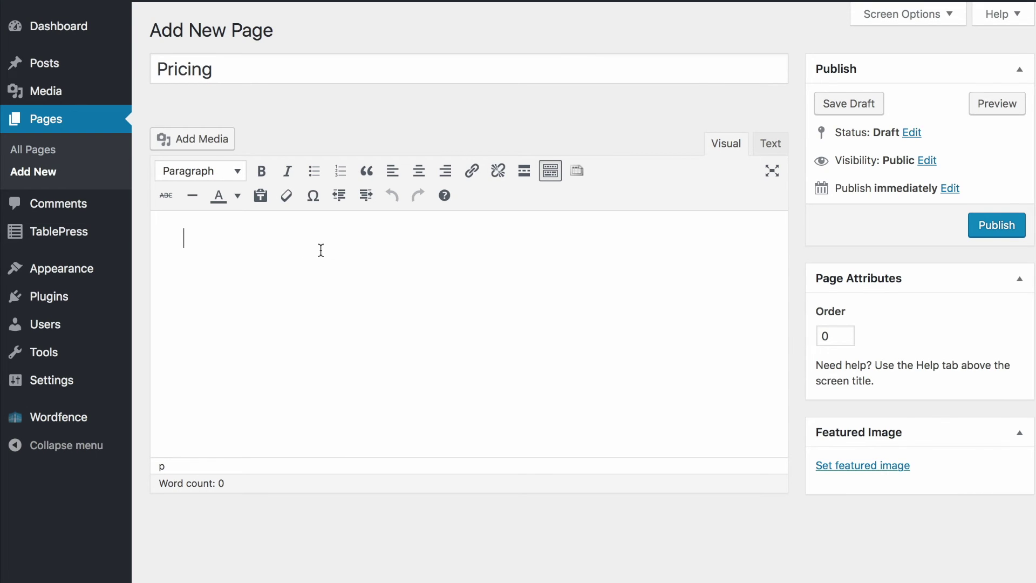
scroll(273, 254, "down", 1)
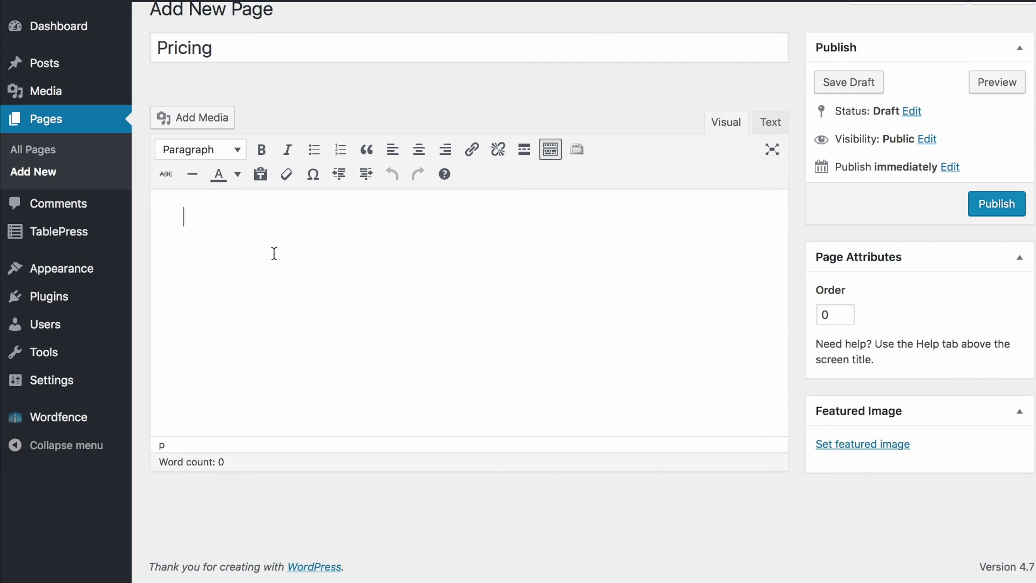
type("This is our 2017")
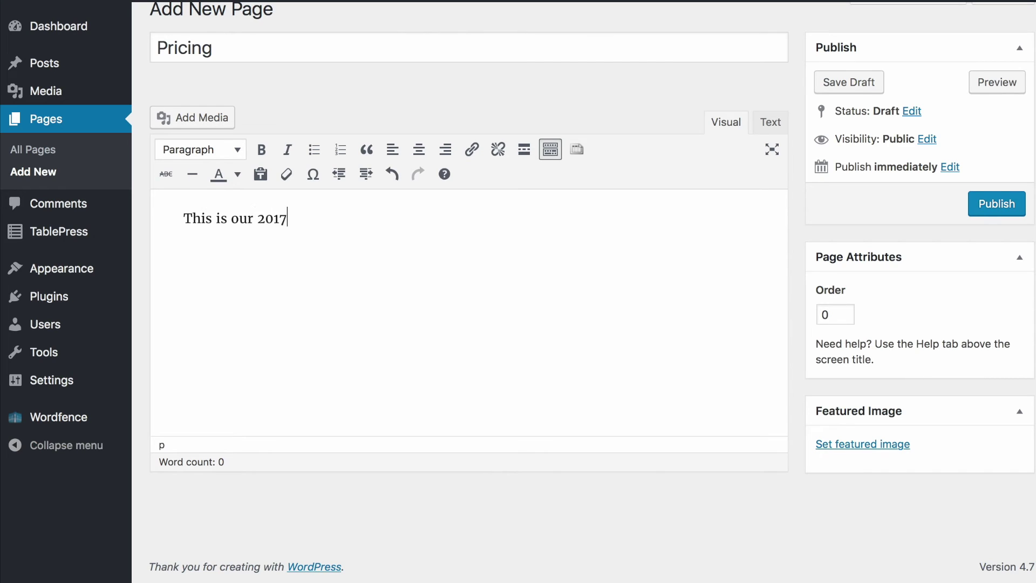
type(" pricing:")
left_click(232, 150)
left_click(235, 207)
key("Return")
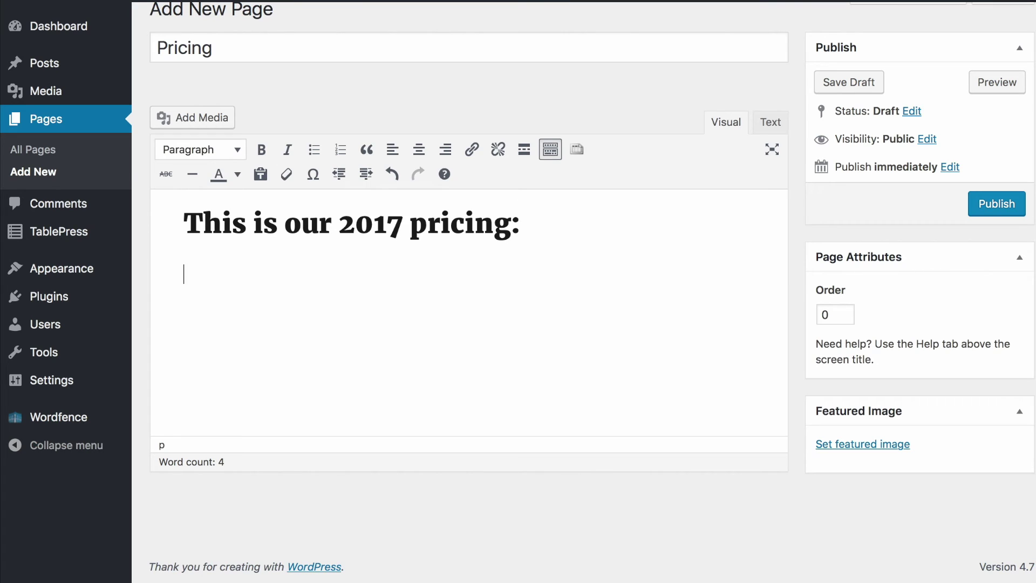
Insert the shortcode of the TablePress table "Pricing 2017" below the heading and publish the page
left_click(577, 150)
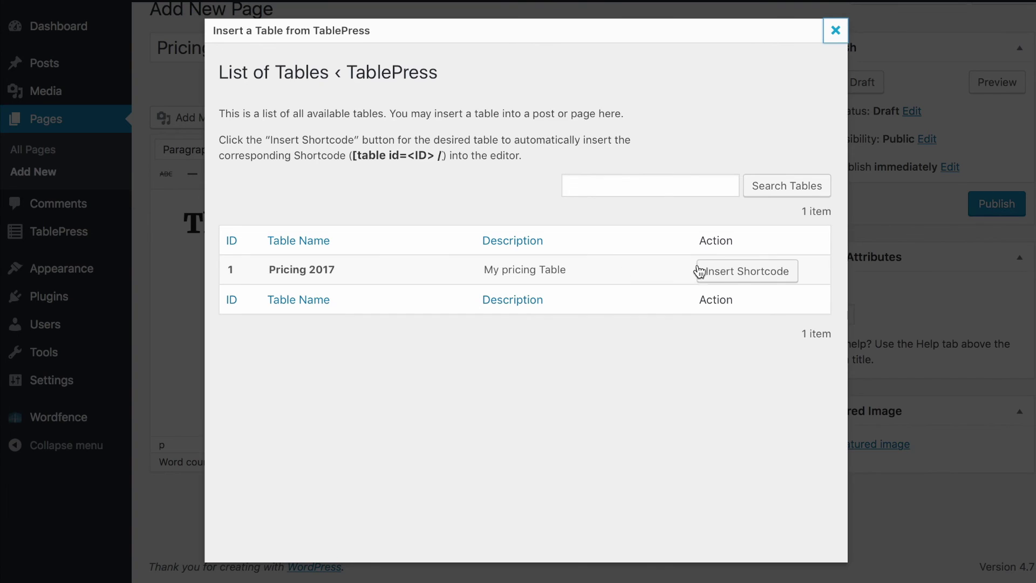
left_click(707, 271)
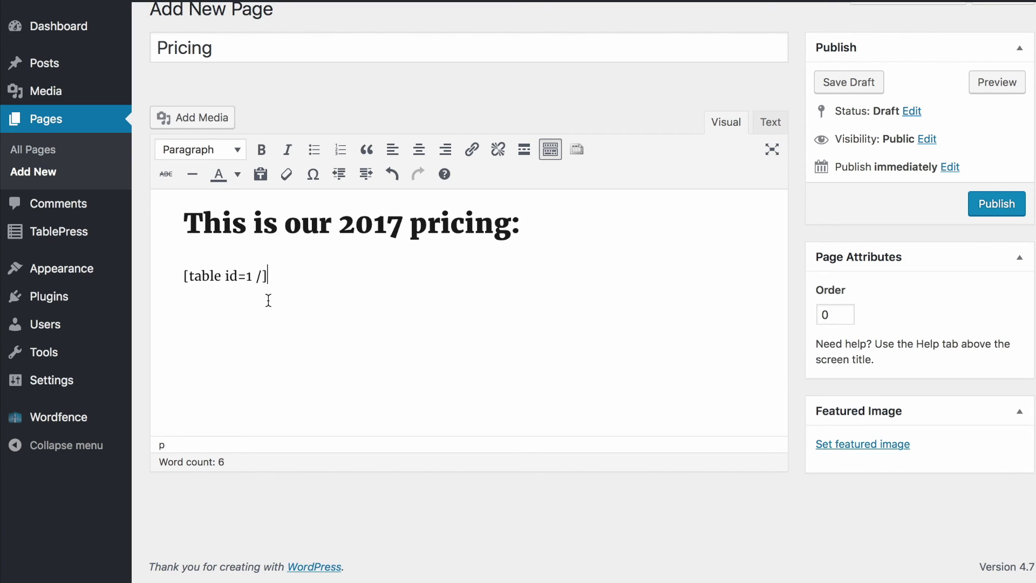
left_click(985, 208)
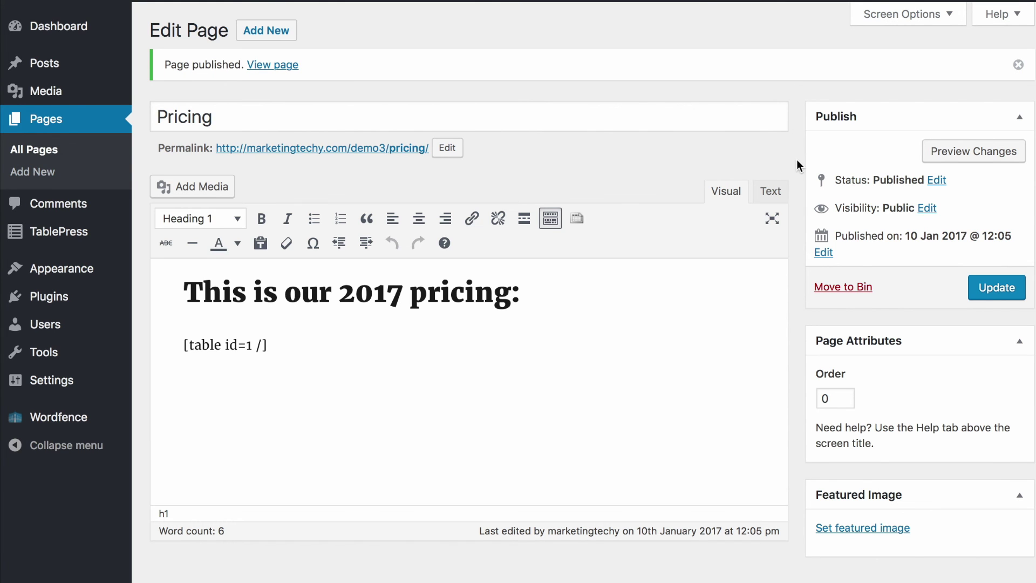
Preview the published Pricing page and examine how the table, its name, description, search and sorting controls are displayed
scroll(796, 159, "down", 1)
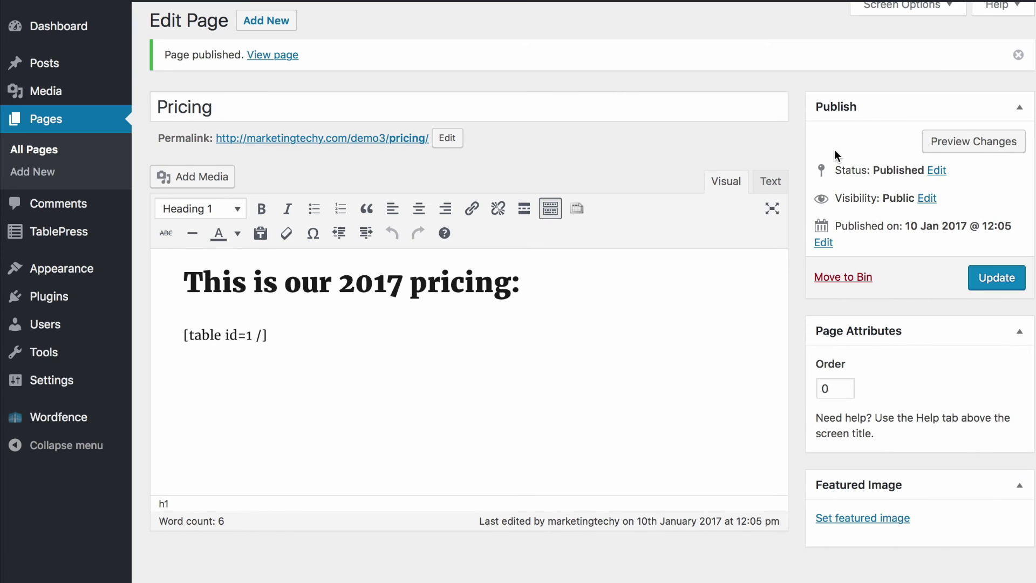
left_click(973, 146)
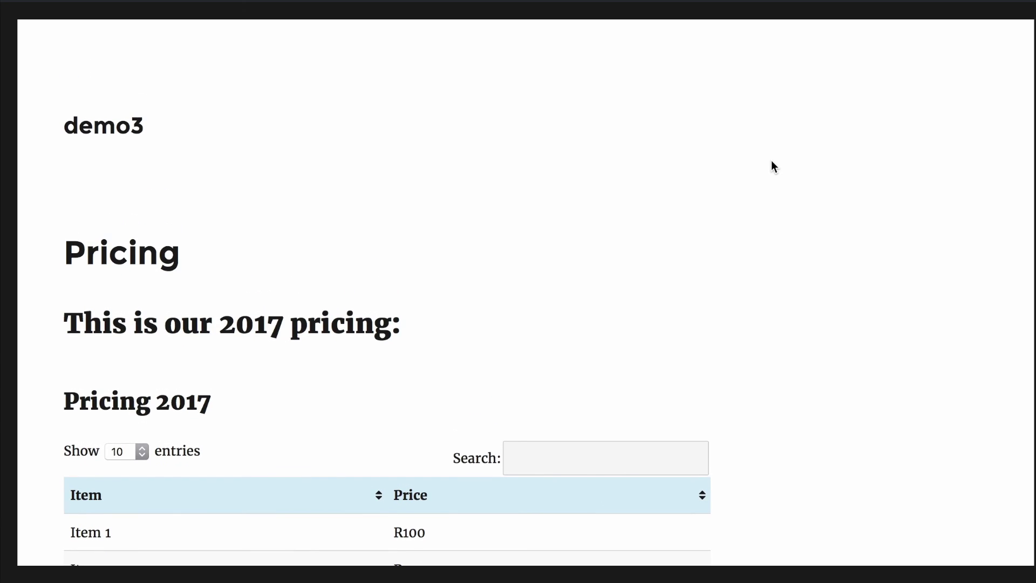
scroll(772, 161, "down", 3)
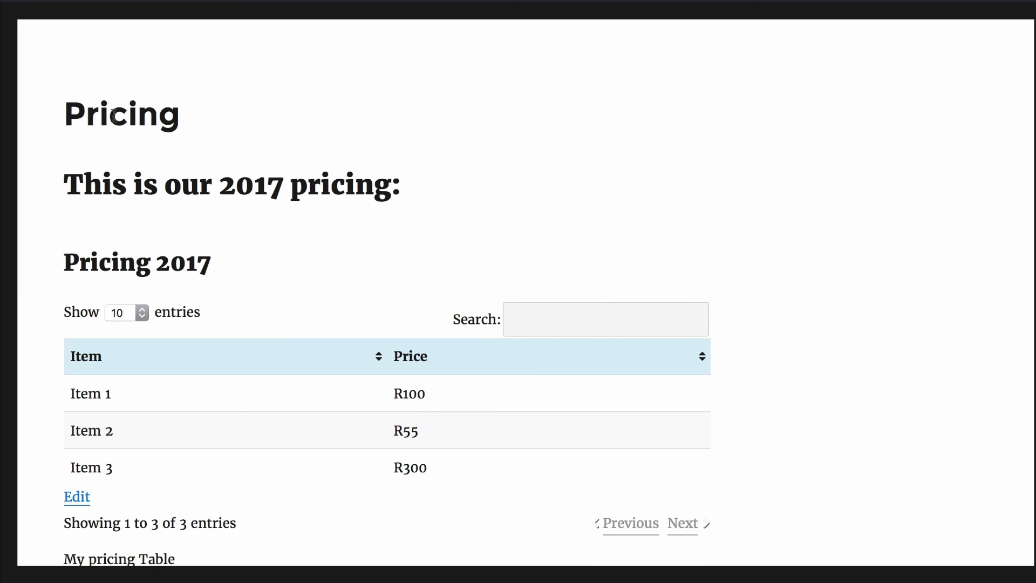
scroll(226, 127, "down", 2)
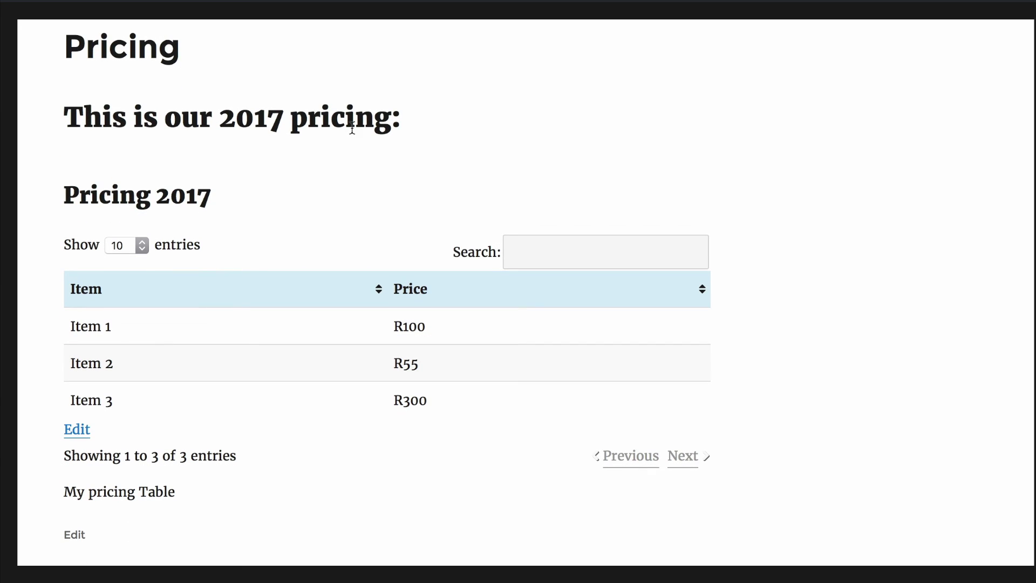
scroll(342, 164, "down", 1)
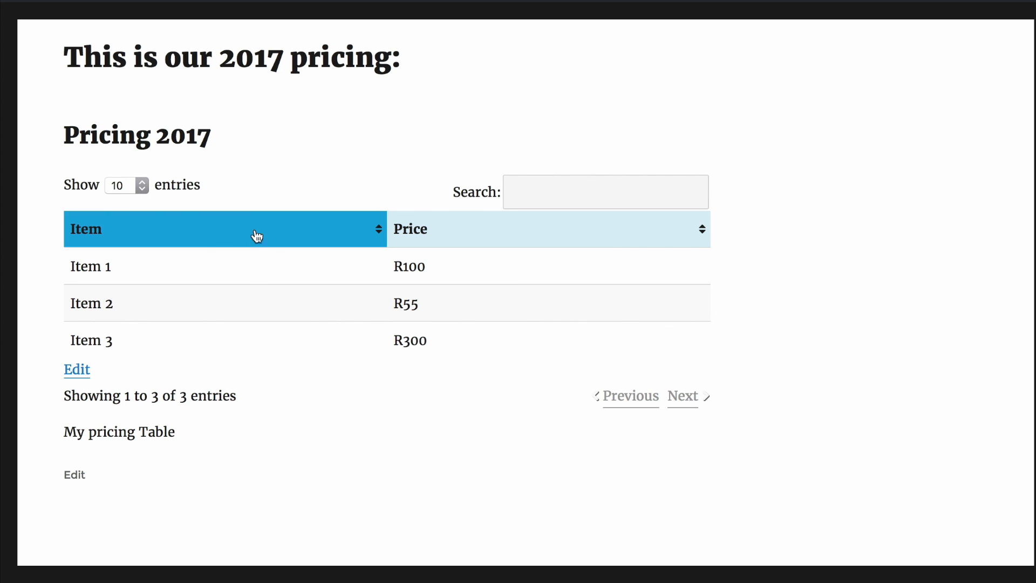
scroll(358, 190, "up", 3)
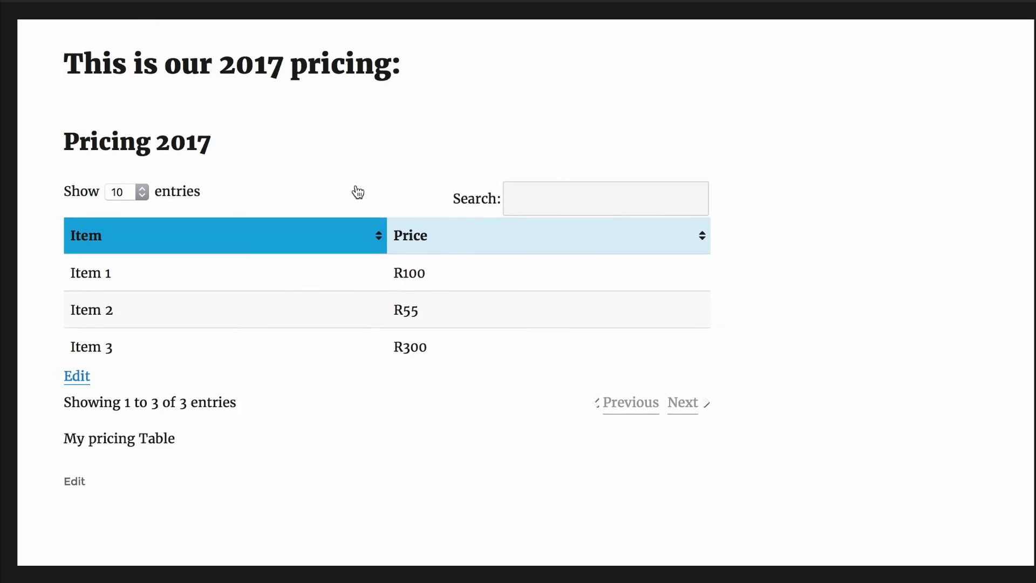
scroll(498, 153, "down", 2)
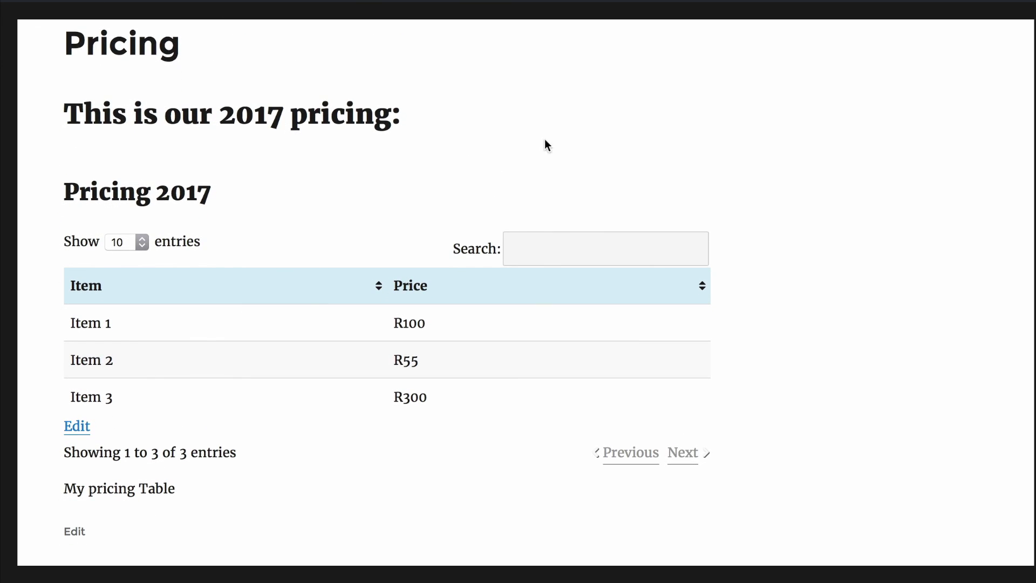